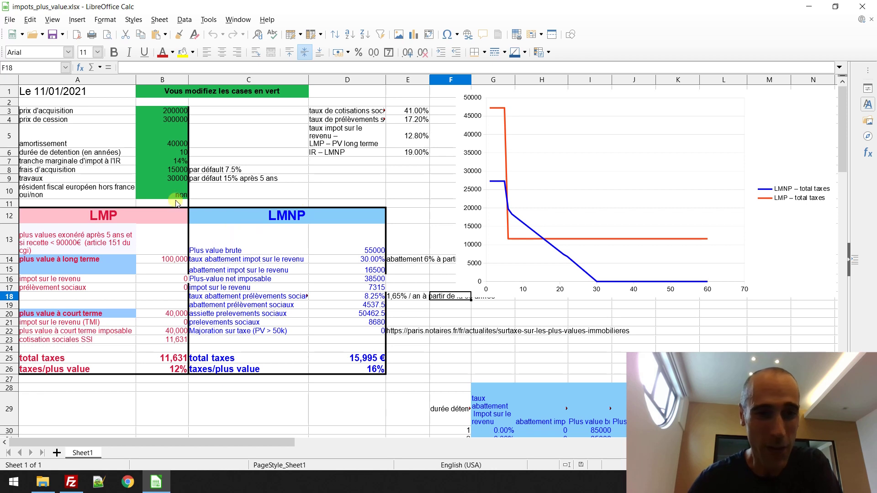
Go over the editable green parameter cells B3:B10, from prix d'acquisition down to résident fiscal européen hors france.
click(157, 112)
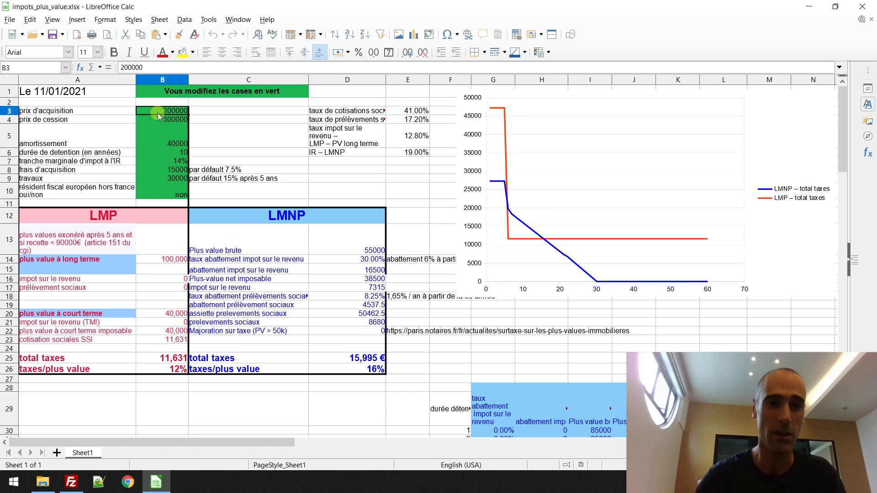
key(shift+Down)
key(shift+Down)
key(shift+Down)
key(shift+Down)
key(shift+Down)
key(shift+Down)
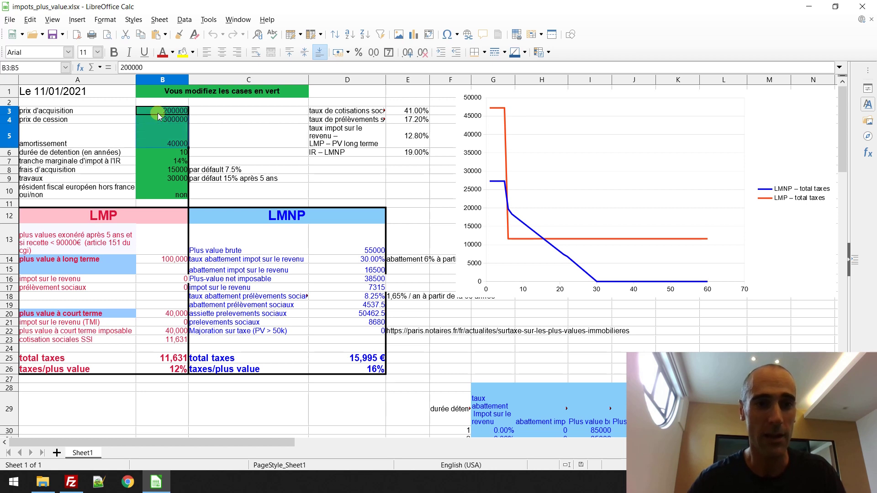
key(shift+Down)
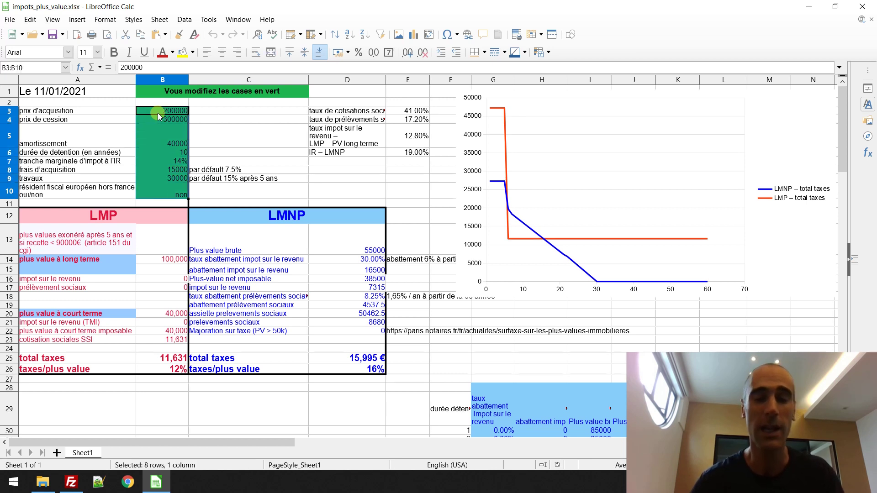
click(157, 113)
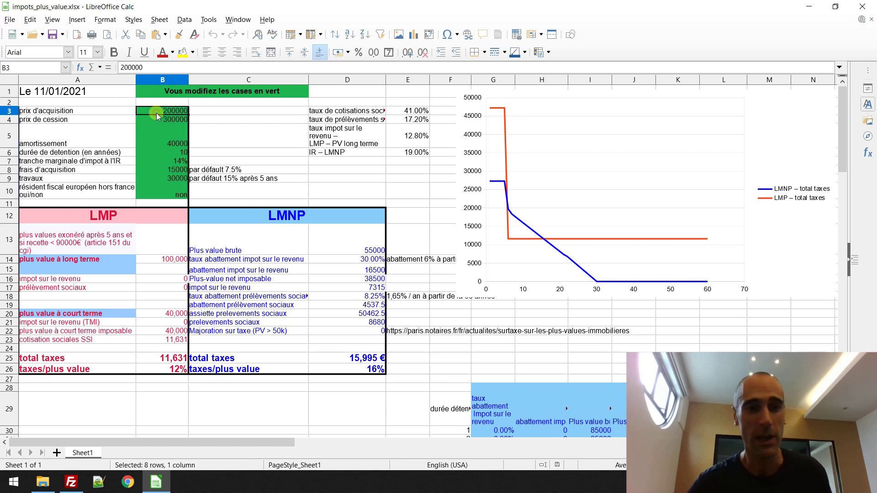
Review the individual parameters for amortissement, durée de détention, tranche marginale d'impôt, frais d'acquisition and résident fiscal européen.
click(179, 145)
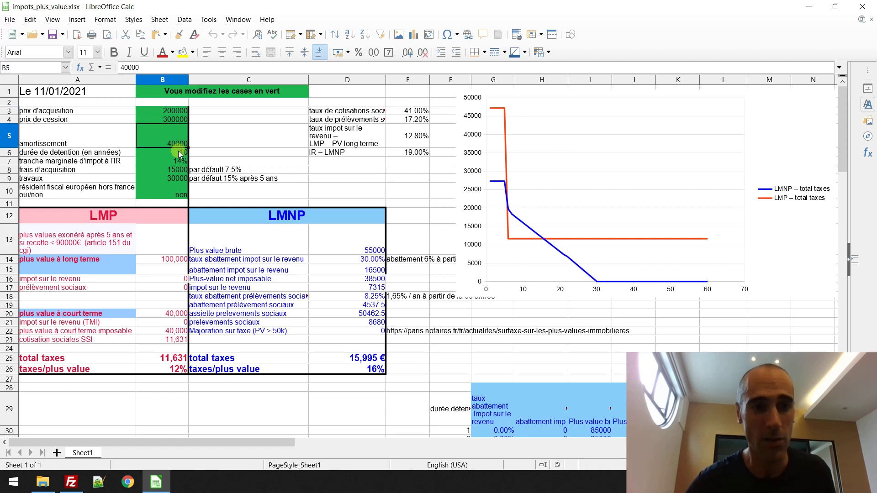
click(178, 151)
click(180, 161)
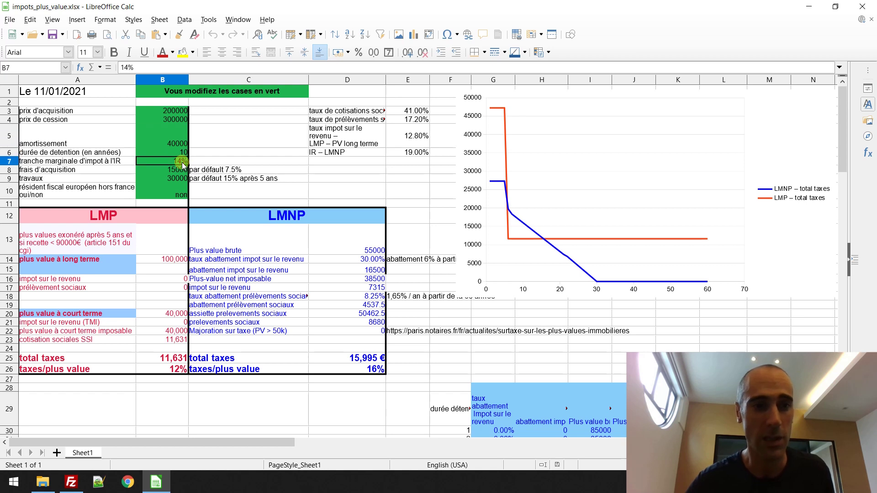
click(179, 171)
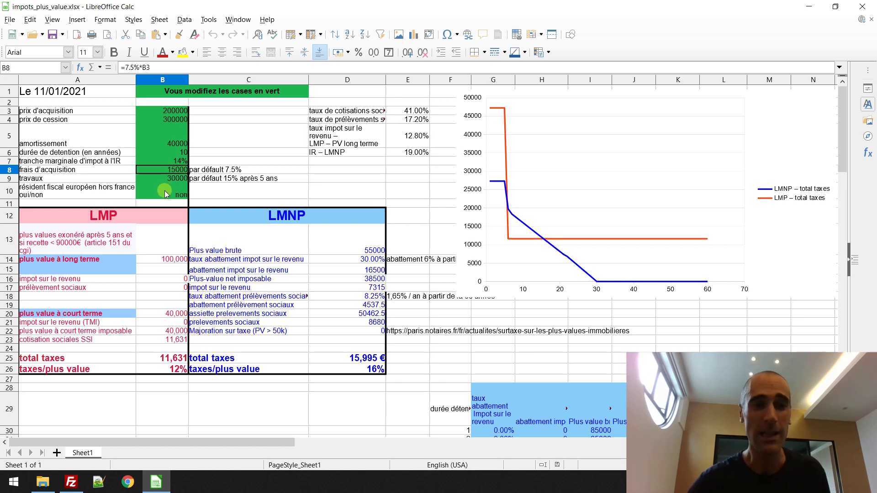
click(164, 191)
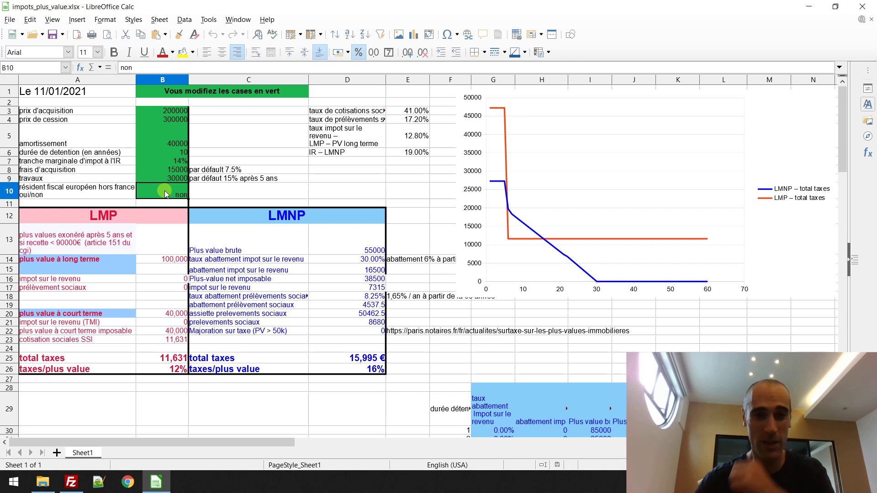
Inspect the LMP section and the formula behind its total taxes.
click(110, 217)
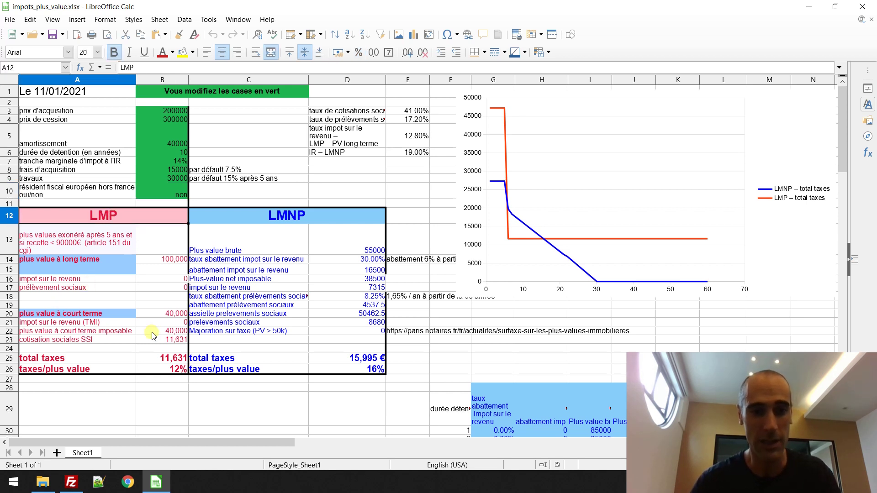
click(174, 359)
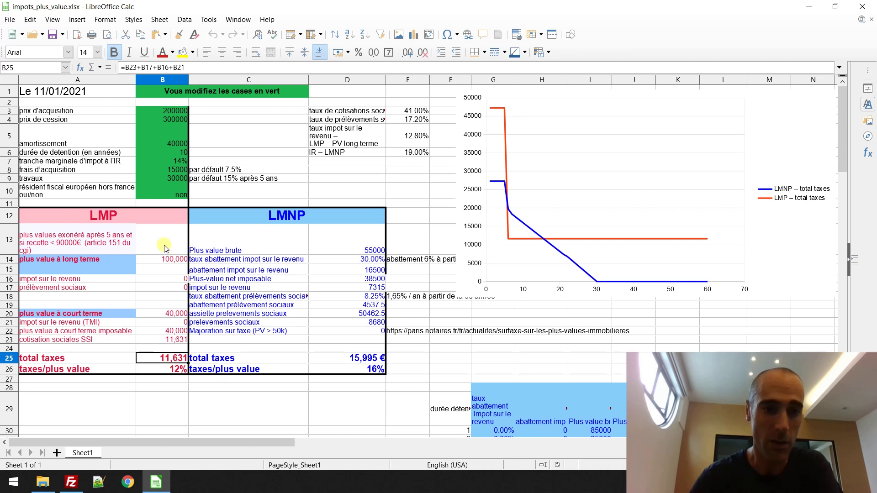
click(134, 219)
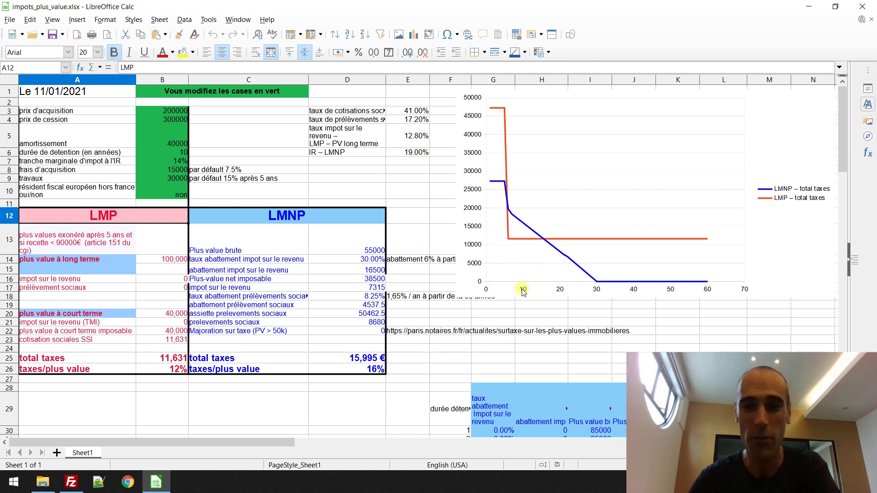
Examine the year-by-year LMNP calculation table by durée de détention that lies below the chart.
click(164, 155)
click(492, 348)
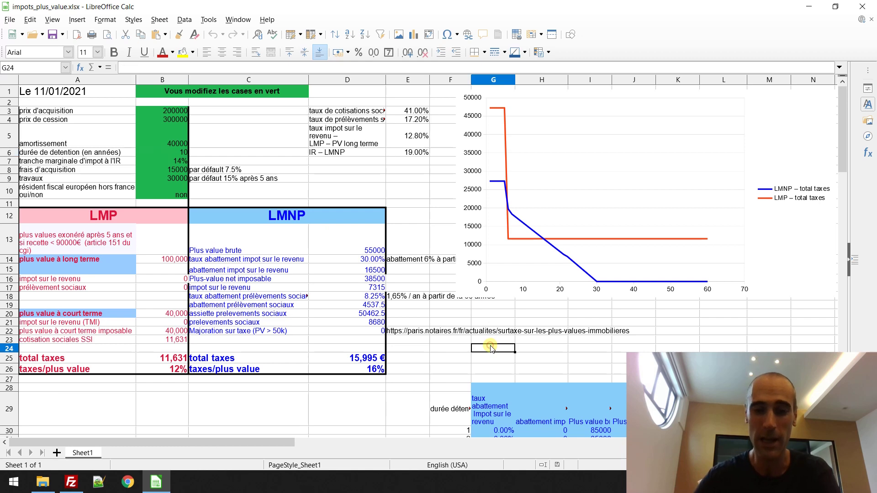
key(Down)
key(Down)
key(Down)
key(Down)
key(Down)
key(Down)
key(Down)
key(Down)
key(Down)
key(Down)
key(Down)
key(Down)
key(Down)
key(Down)
key(Down)
key(Down)
key(Down)
key(Down)
key(Down)
key(Down)
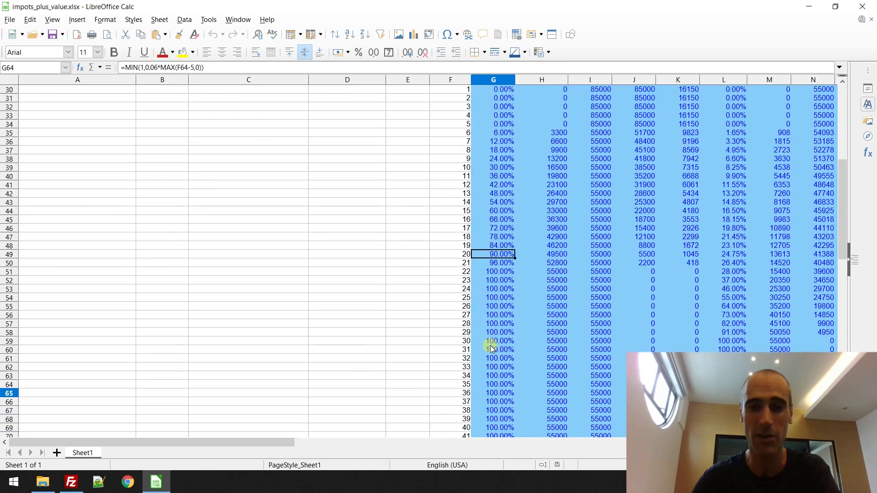
key(Up)
key(Up)
key(Up)
key(Up)
key(Up)
key(Up)
key(Up)
key(Up)
key(Up)
key(Up)
key(Up)
key(Up)
key(Up)
key(Up)
key(Up)
key(Up)
key(Up)
key(Up)
key(Up)
key(Up)
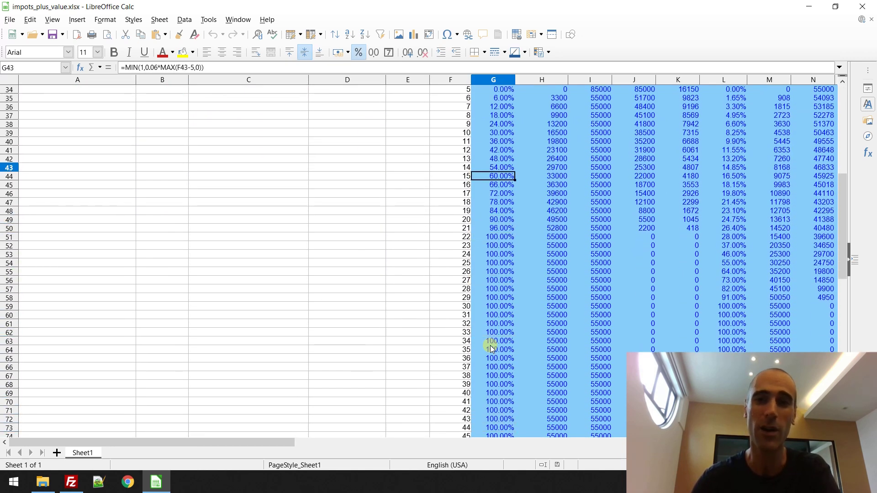
key(Up)
key(Up)
key(Up)
key(Up)
key(Up)
key(Up)
key(Up)
key(Up)
key(Up)
key(Up)
key(Up)
key(Up)
key(Up)
key(Up)
key(Up)
key(Up)
key(Up)
key(Up)
key(Up)
key(Up)
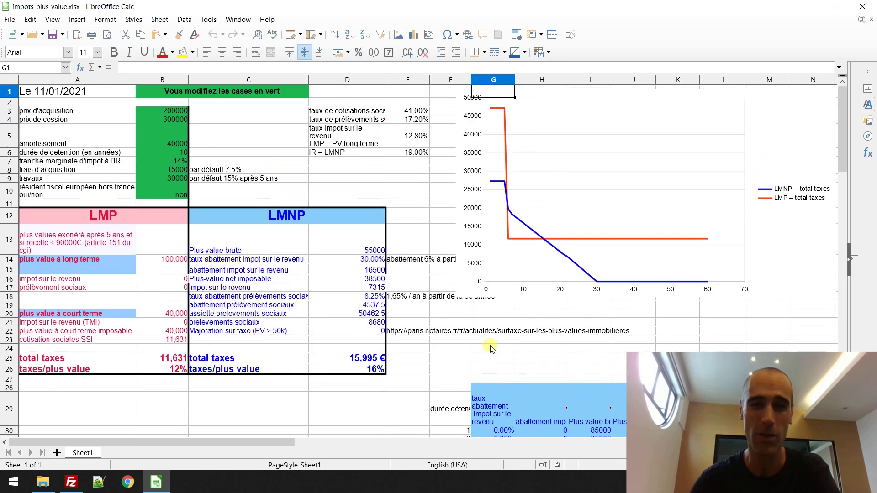
Review the prix d'acquisition, prix de cession, amortissement and durée de détention parameters of the example.
key(Left)
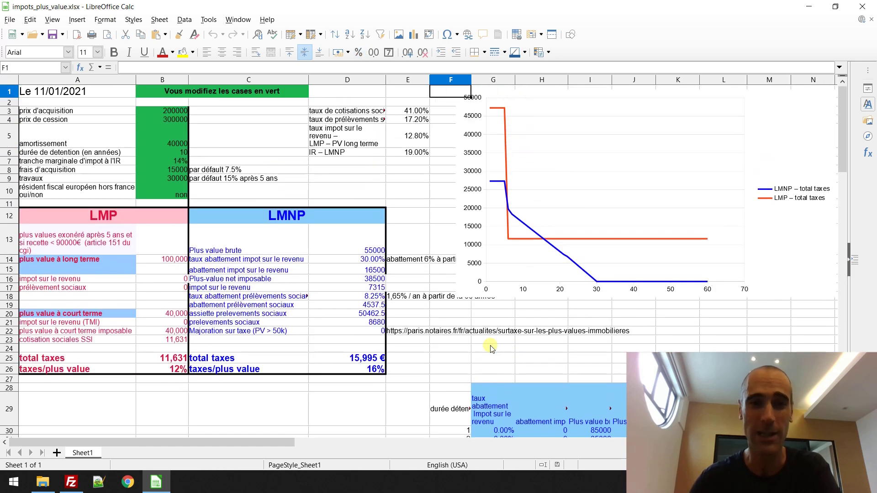
key(Left)
key(Left)
key(Left)
key(Left)
key(Down)
key(Down)
key(Down)
key(Down)
key(Down)
key(Down)
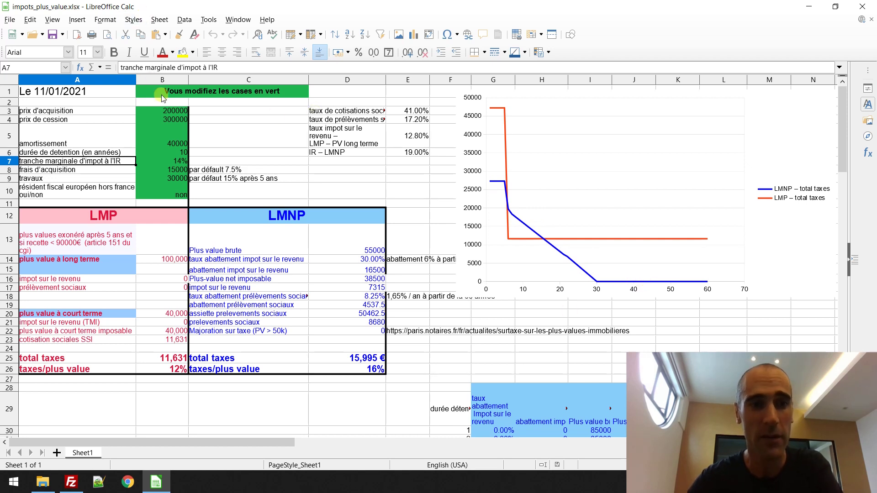
click(171, 114)
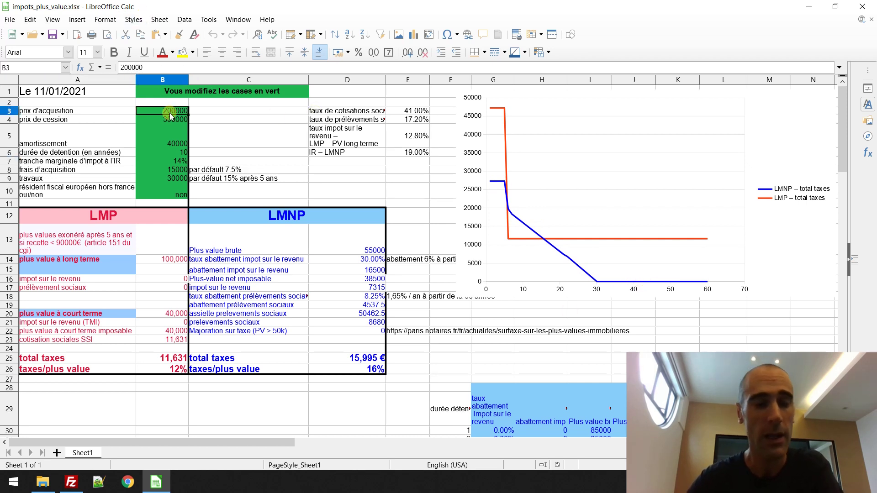
click(170, 120)
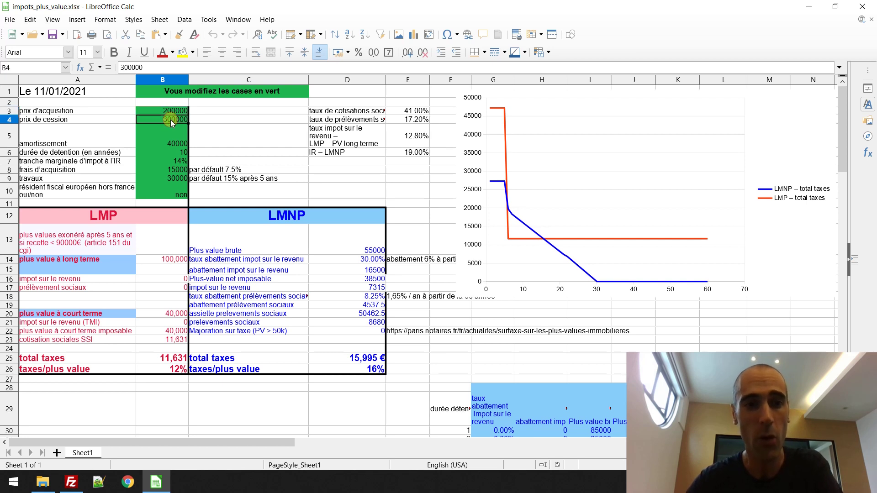
click(173, 145)
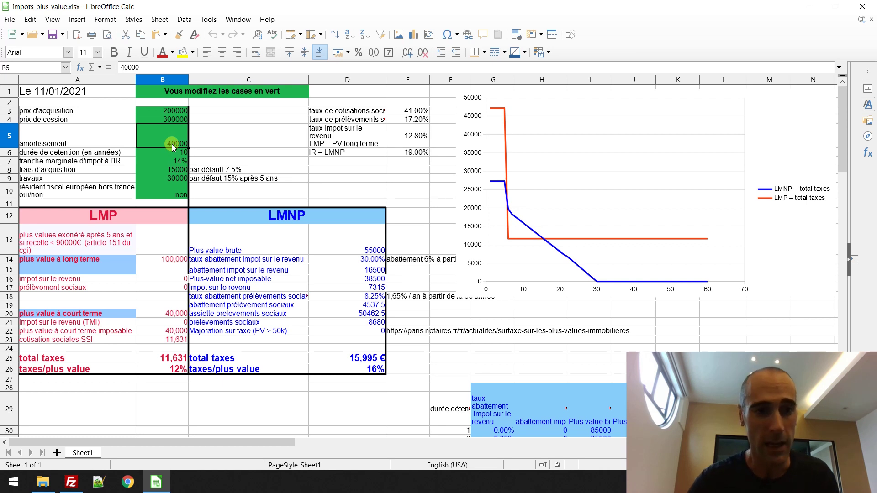
click(175, 152)
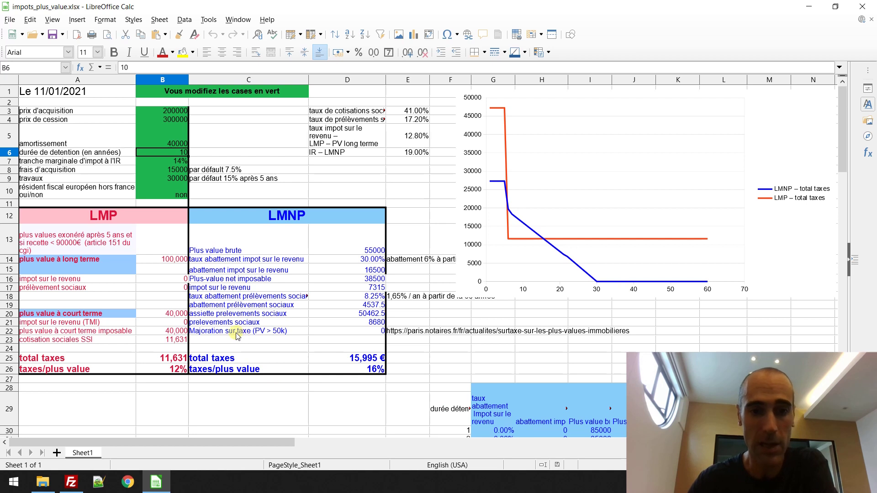
Set the prix de cession to 400000 and inspect the LMNP formula for Majoration sur taxe (PV > 50k).
click(237, 336)
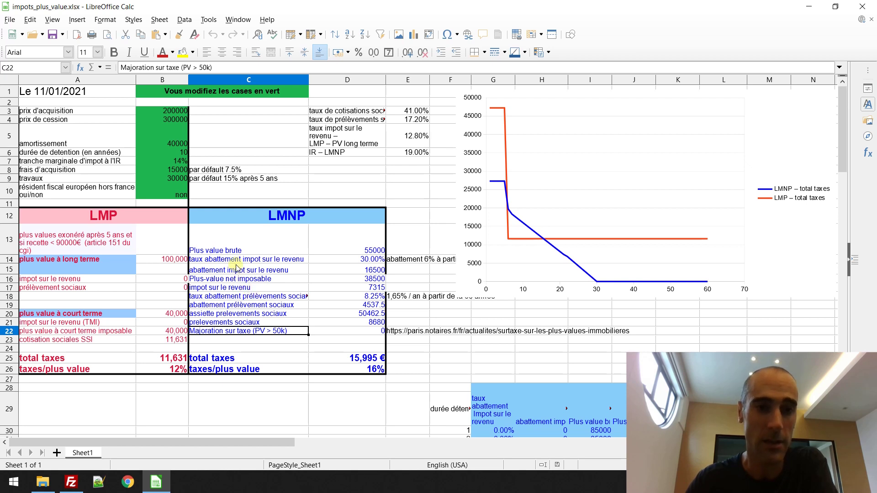
click(169, 119)
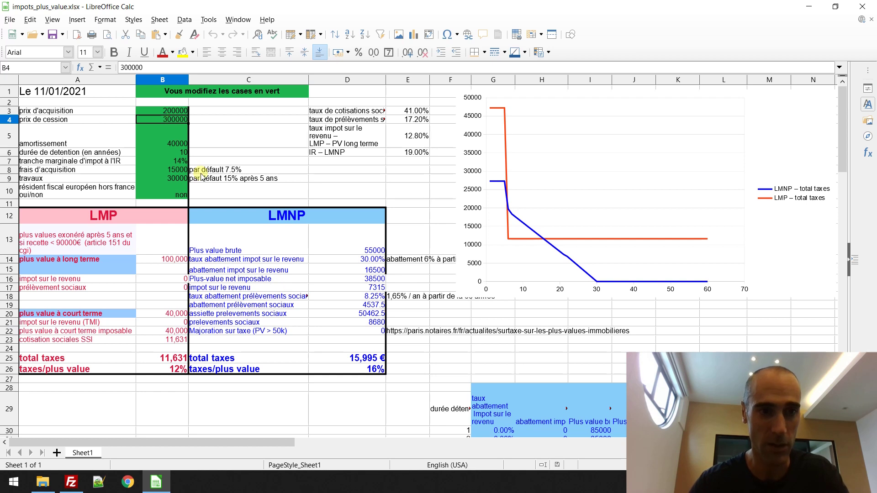
text(400000)
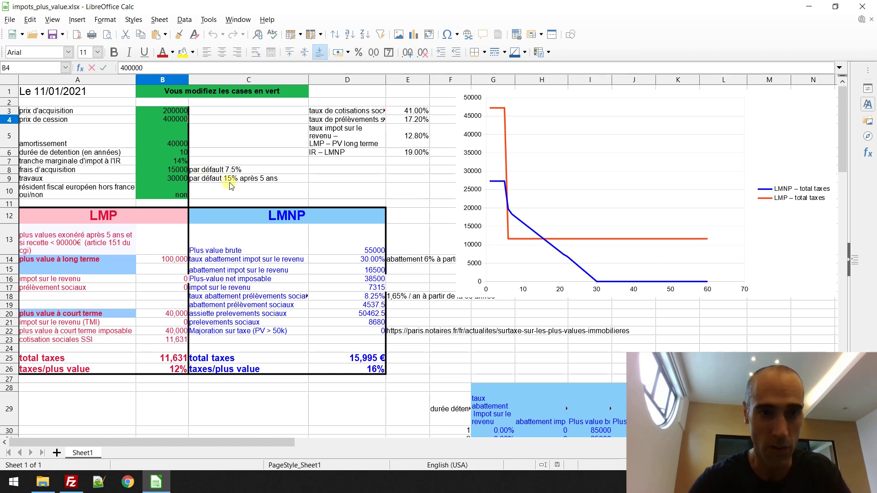
key(Return)
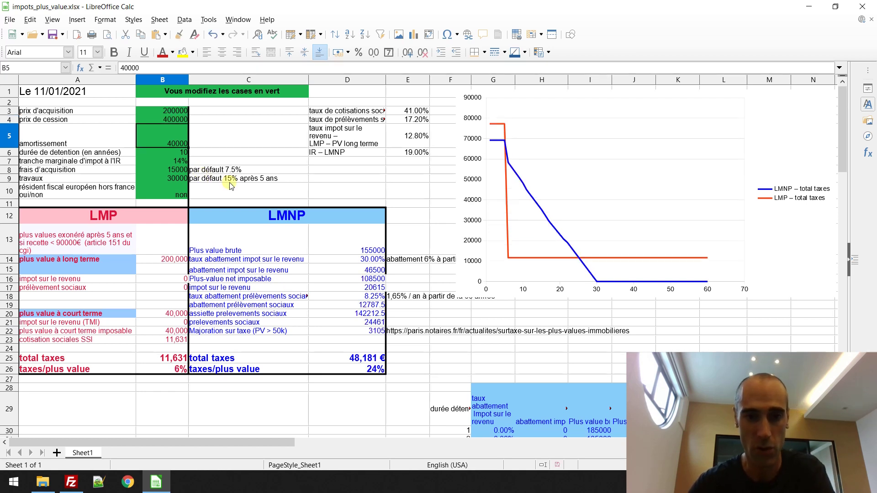
click(375, 332)
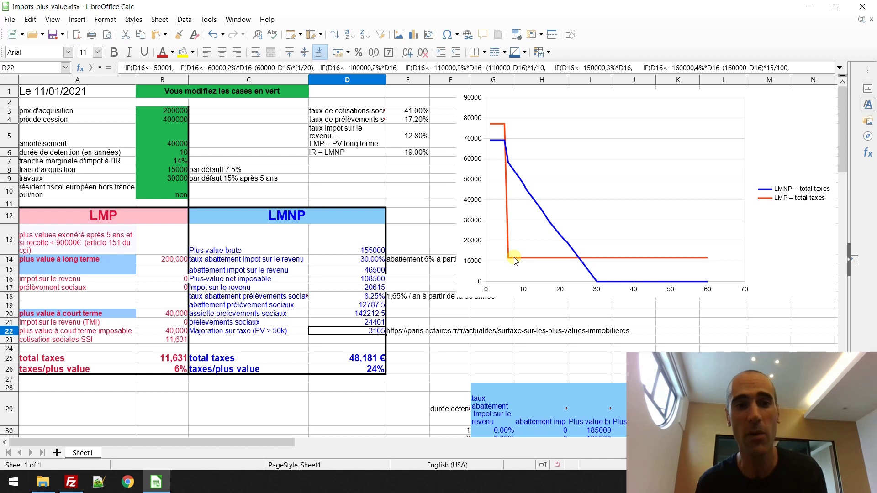
Set the prix de cession back to 300000.
click(164, 111)
click(164, 117)
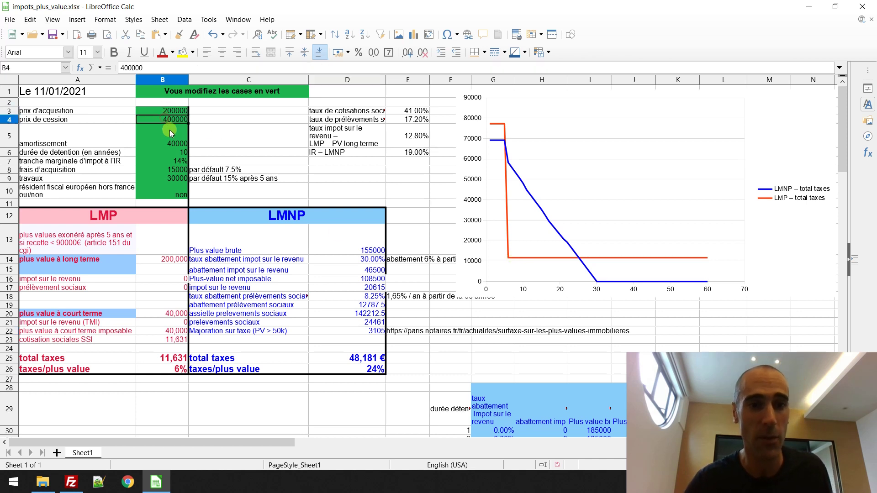
click(171, 139)
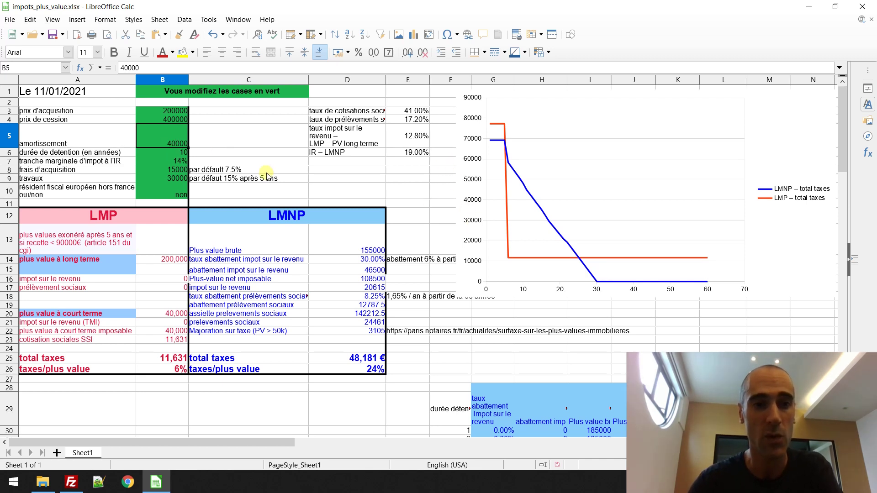
click(177, 119)
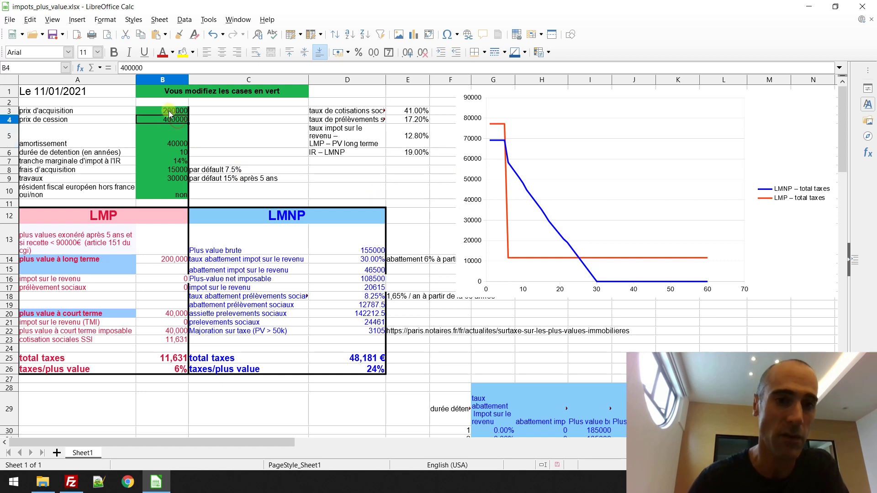
click(168, 110)
click(169, 119)
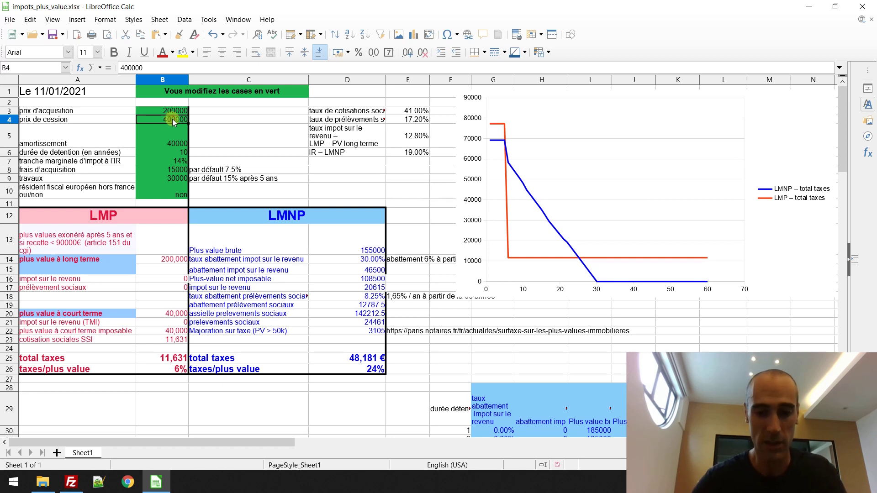
text(300000)
key(Return)
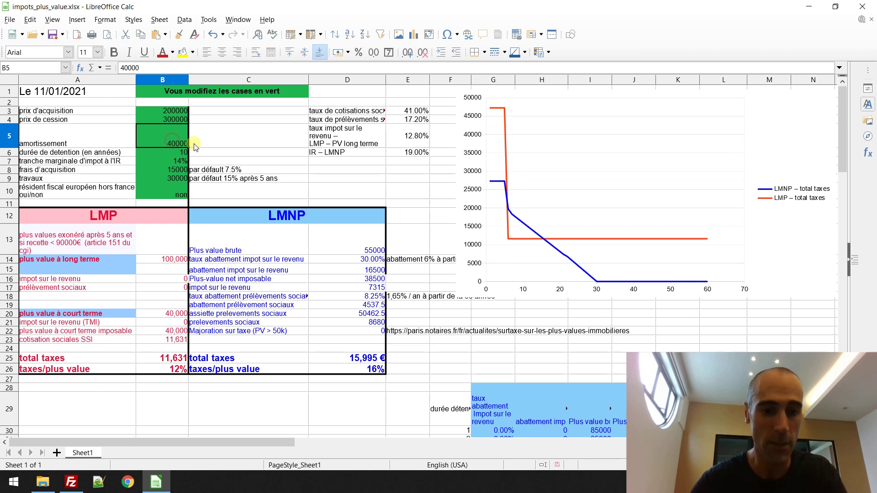
Try an amortissement of 70000 for the example, and replace it with 30000 to compare the LMP and LMNP total taxes.
text(70000)
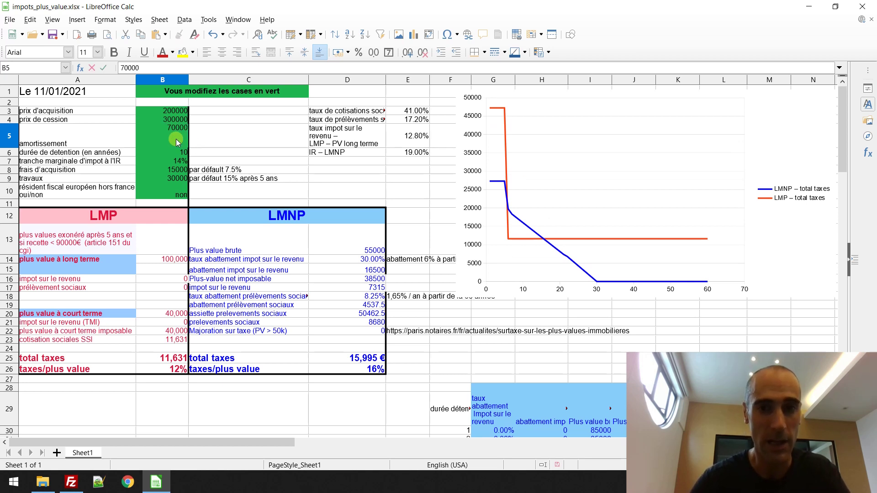
key(Return)
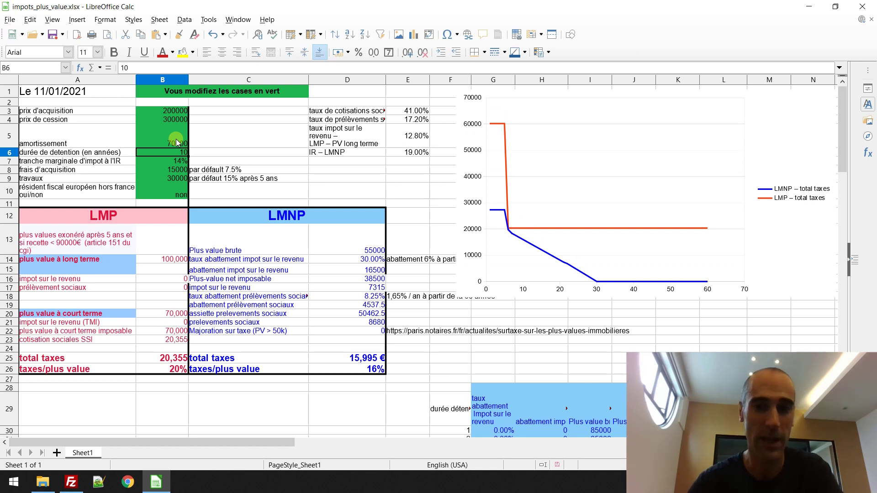
click(171, 139)
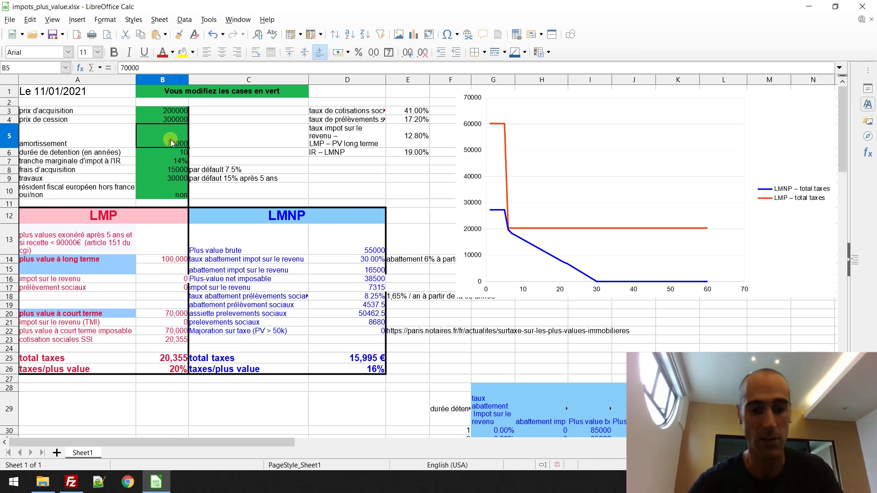
text(30000)
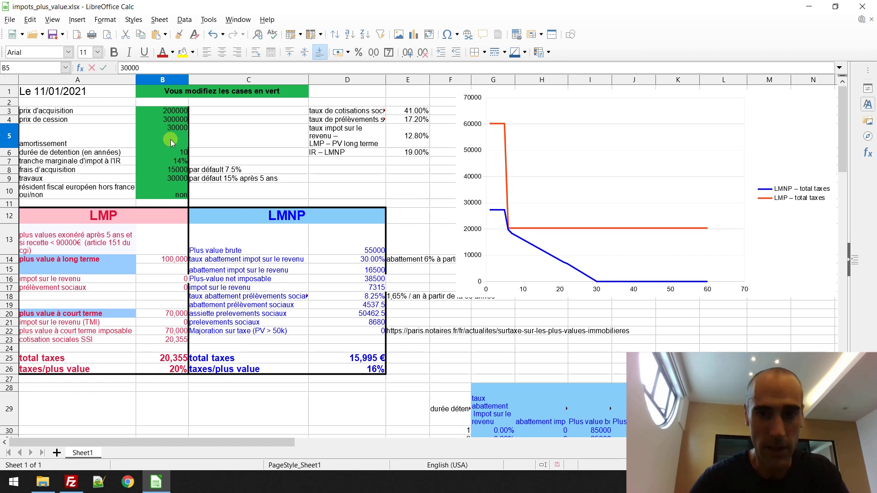
key(Return)
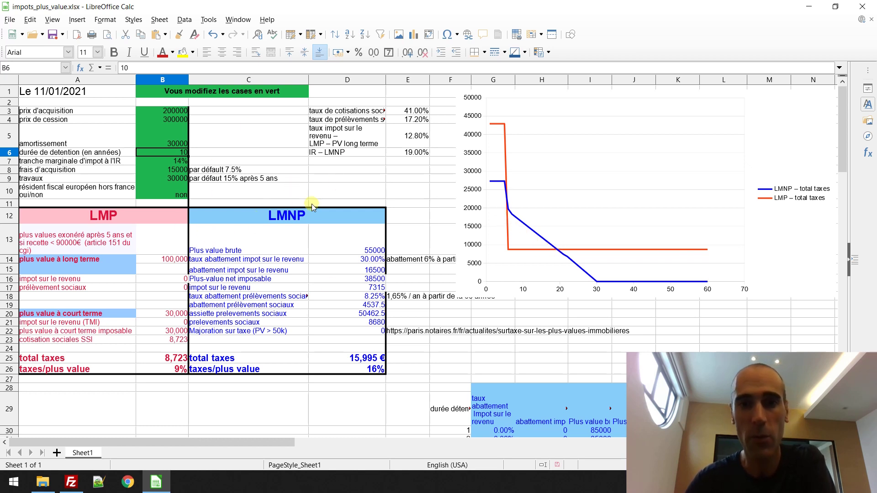
Set résident fiscal européen hors france to oui to check its effect on the taxes, and return it to non.
click(171, 193)
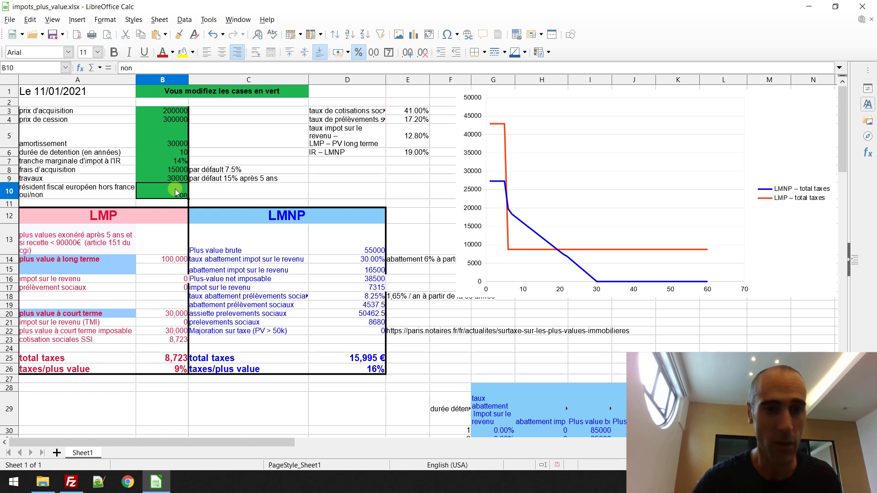
text(oui)
key(Return)
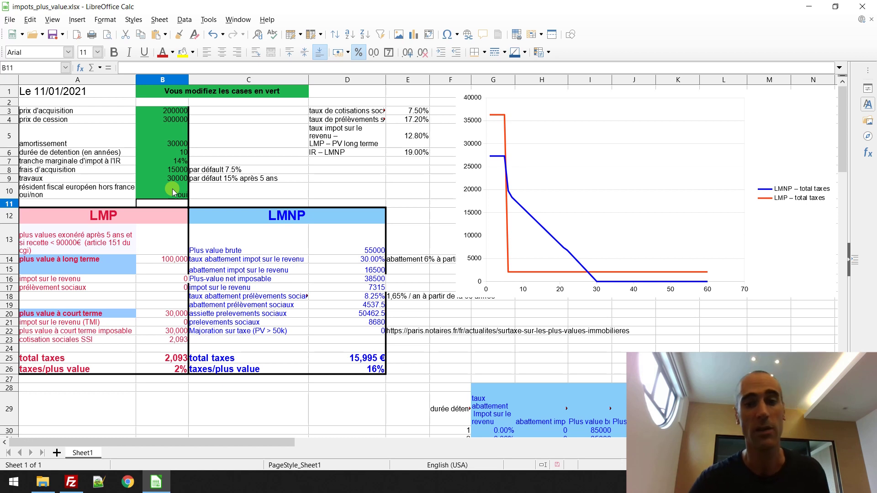
click(176, 190)
text(non)
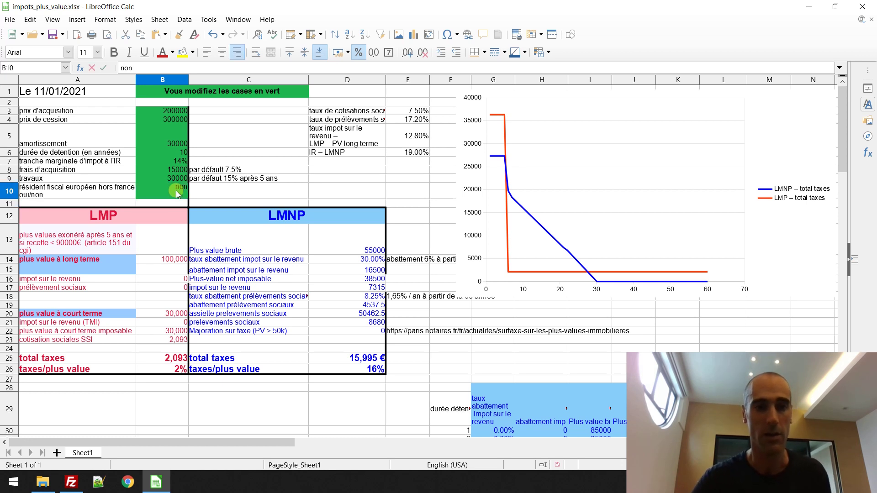
key(Return)
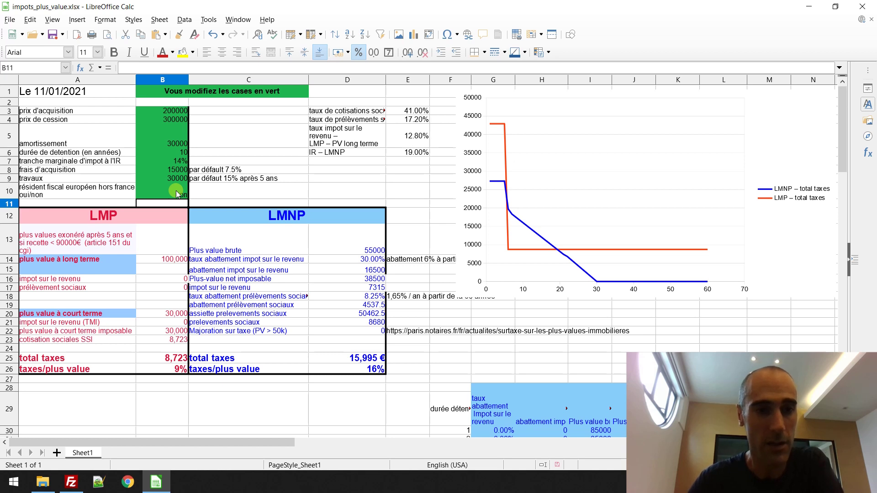
Select the cell with the paris.notaires.fr surtaxe reference link beside Majoration sur taxe (PV > 50k) to view its address.
click(313, 179)
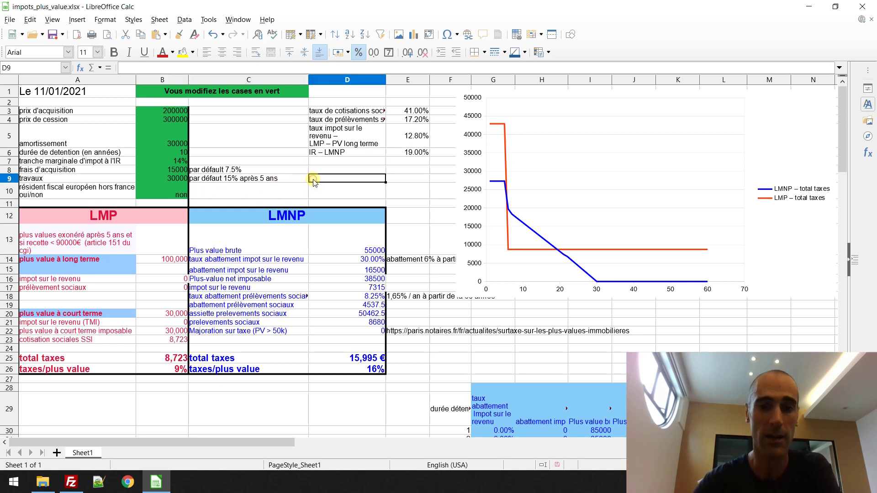
click(402, 332)
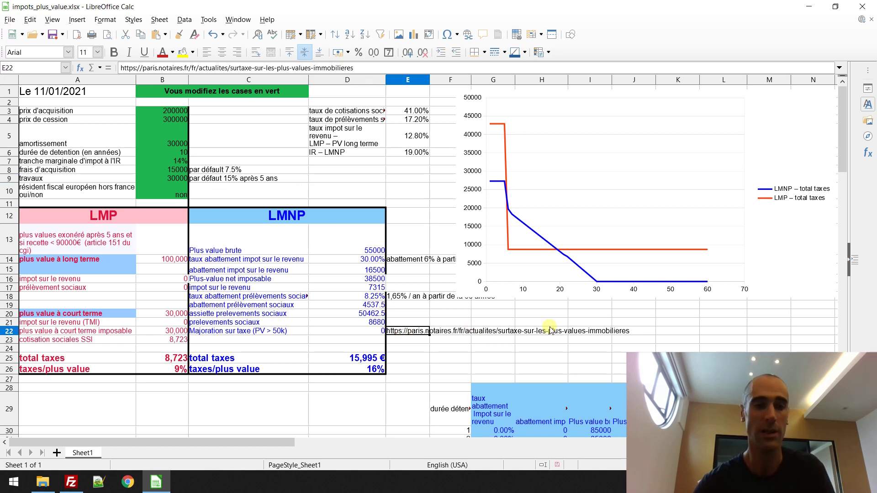